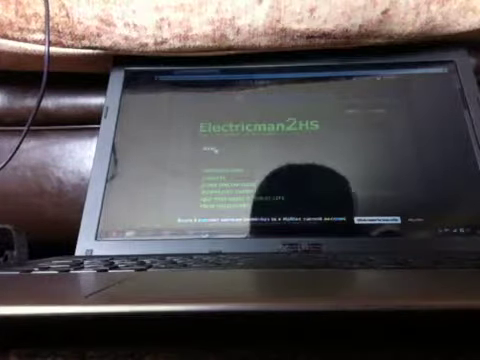
- Leave the main menu and start the tutorial lessons in the arena
left_click(210, 148)
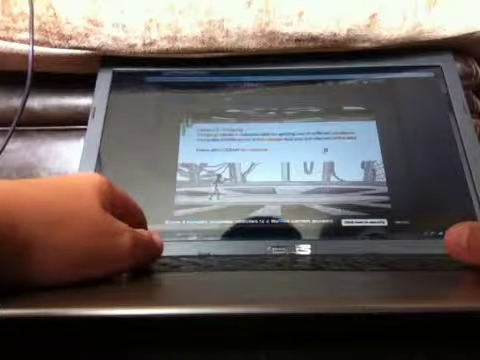
- Dismiss the lesson text to advance past the jumping lesson
key("Return")
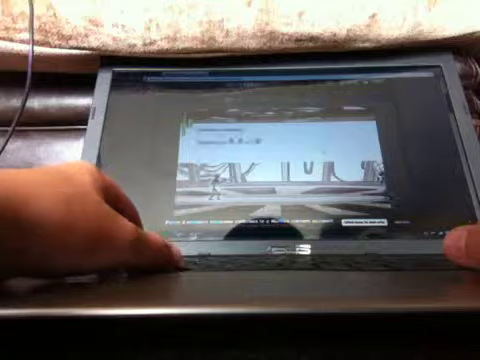